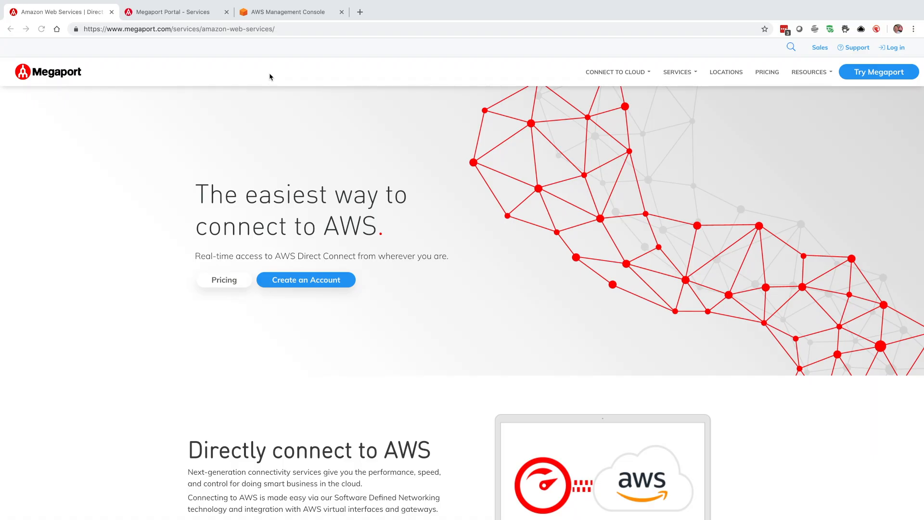
{"action": "left_click", "coordinate": [272, 79]}
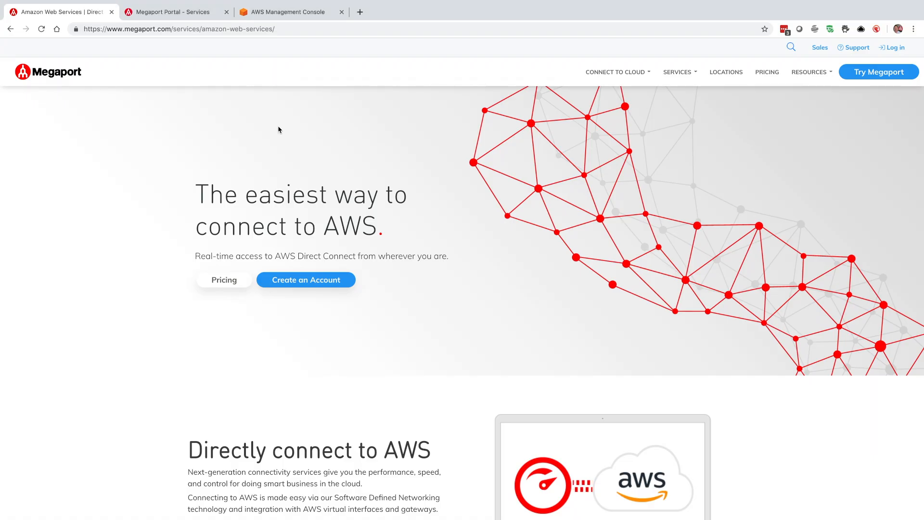
{"action": "scroll", "coordinate": [279, 130], "scroll_direction": "down", "scroll_amount": 2}
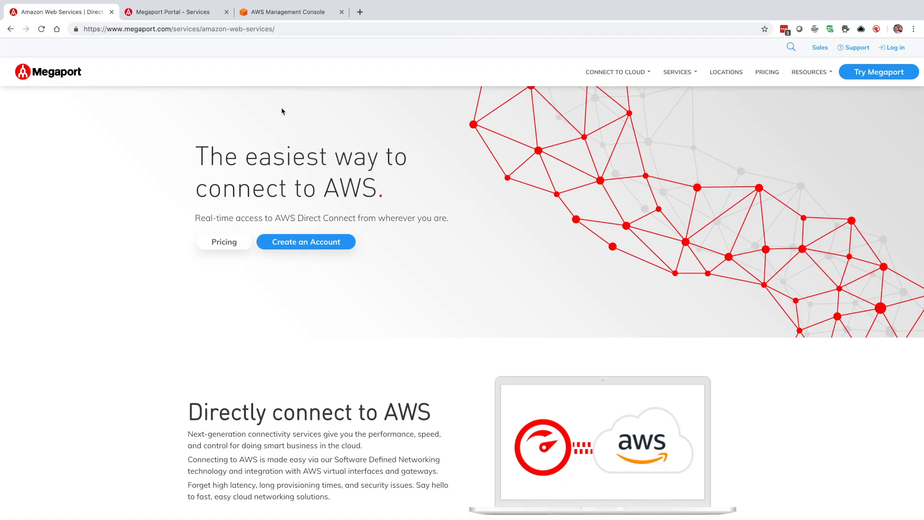
{"action": "scroll", "coordinate": [284, 92], "scroll_direction": "up", "scroll_amount": 2}
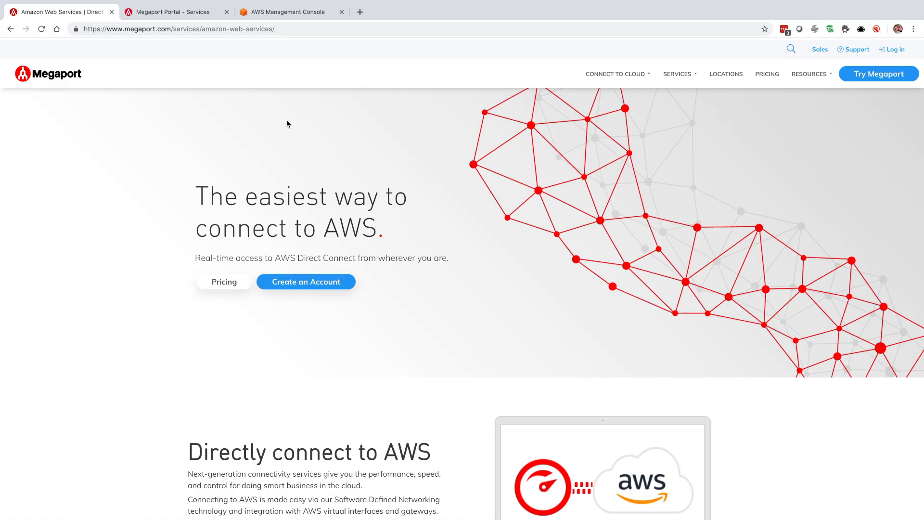
{"action": "scroll", "coordinate": [290, 132], "scroll_direction": "down", "scroll_amount": 2}
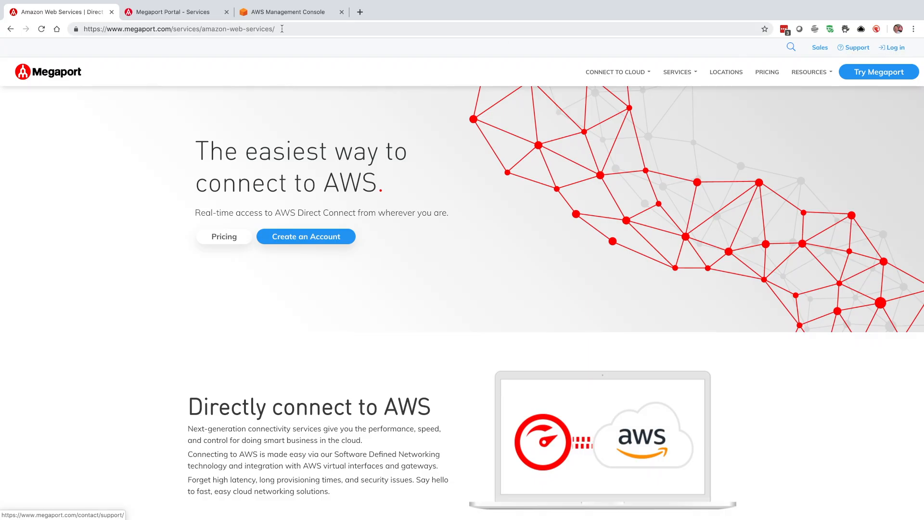
Step: Switch to the Megaport Portal and filter the services list by "Denver"
{"action": "left_click", "coordinate": [187, 16]}
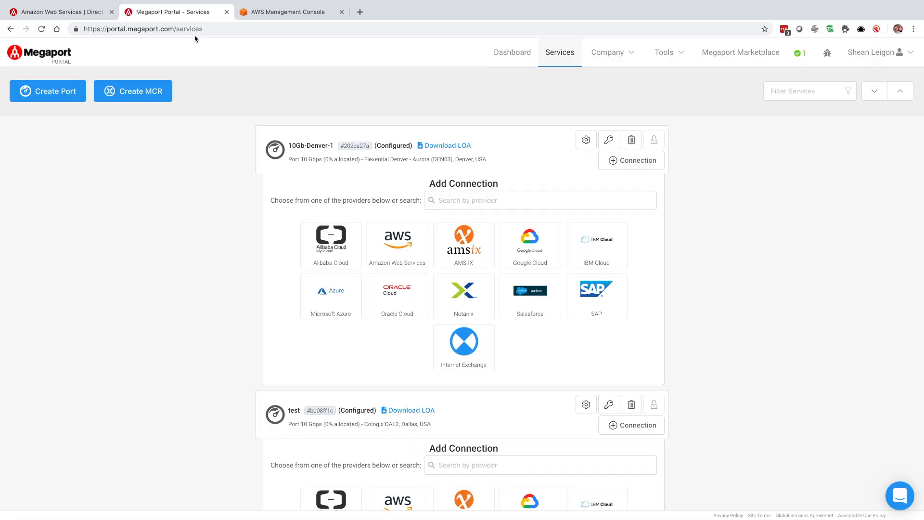
{"action": "left_click", "coordinate": [806, 90]}
{"action": "type", "text": "Denver"}
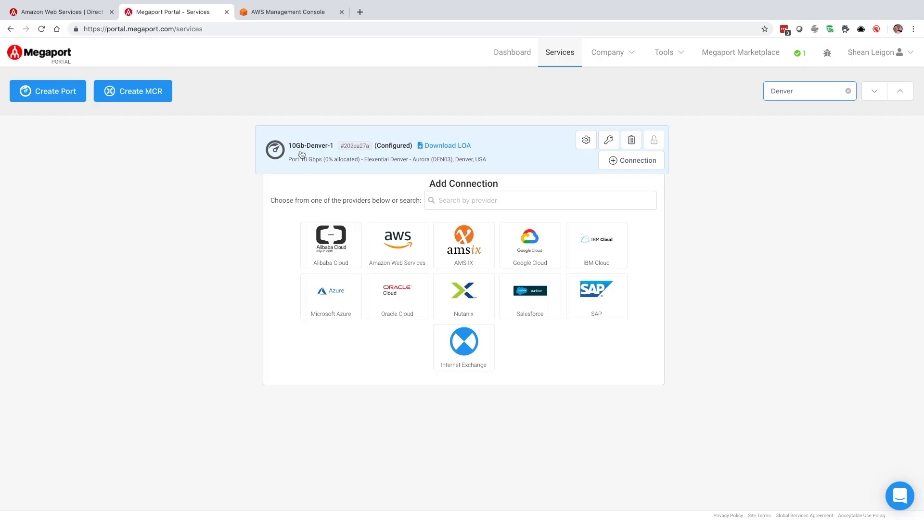
{"action": "left_click_drag", "start_coordinate": [298, 152], "coordinate": [358, 168]}
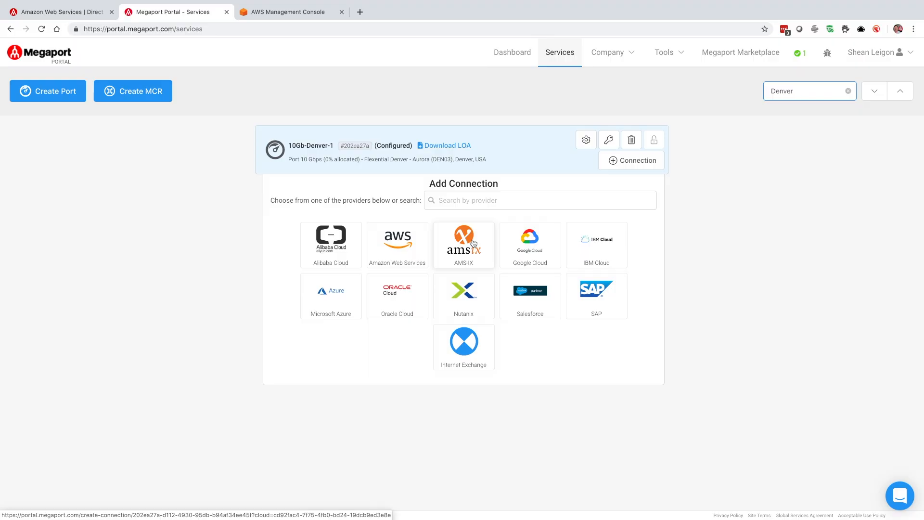
Step: Start an Amazon Web Services connection from the 10Gb-Denver-1 port with US West (Denver) (us-west-2), CoreSite DE1, as the destination port
{"action": "left_click", "coordinate": [406, 236]}
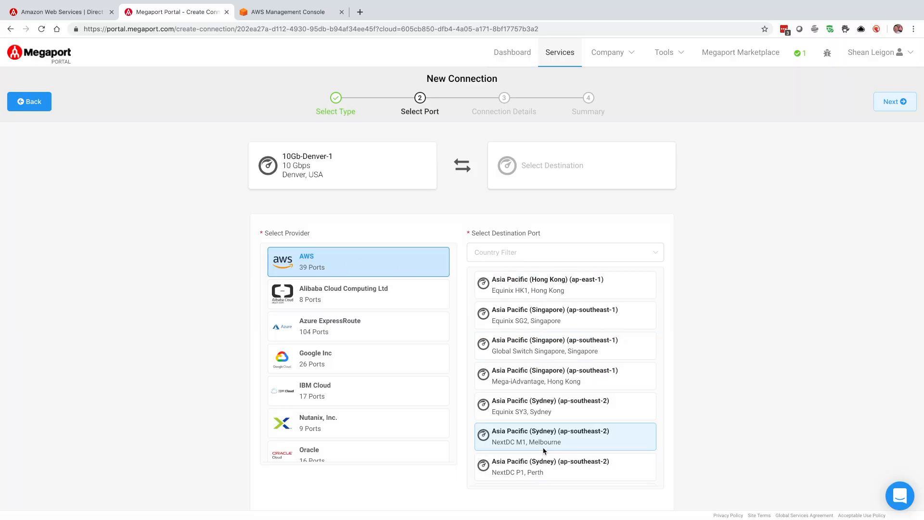
{"action": "scroll", "coordinate": [543, 450], "scroll_direction": "down", "scroll_amount": 5}
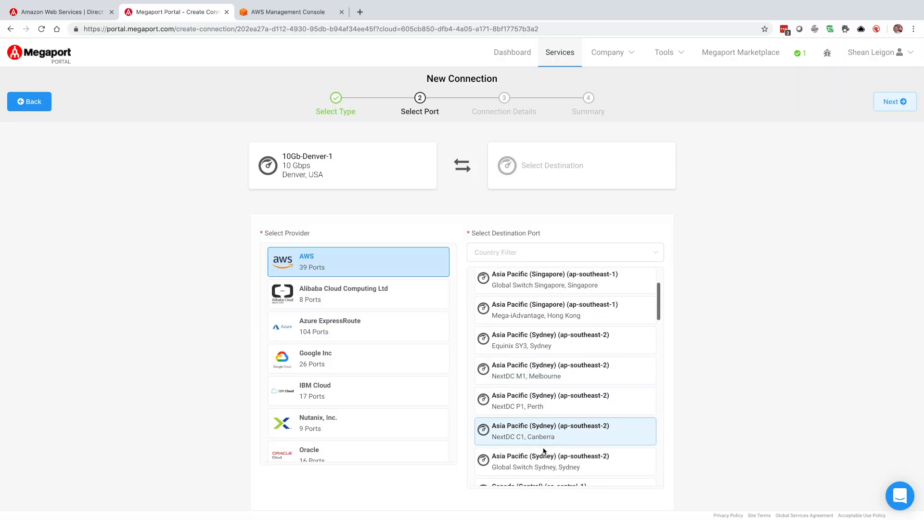
{"action": "scroll", "coordinate": [544, 449], "scroll_direction": "down", "scroll_amount": 10}
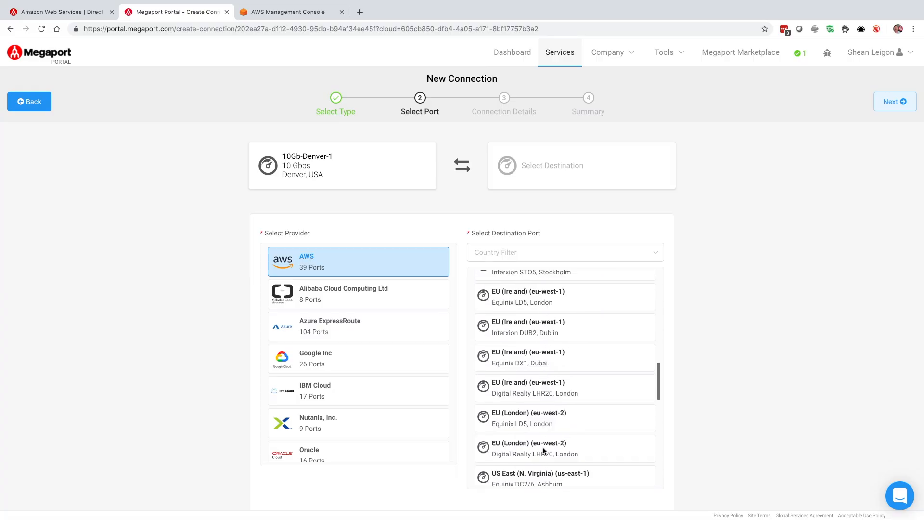
{"action": "scroll", "coordinate": [543, 449], "scroll_direction": "down", "scroll_amount": 10}
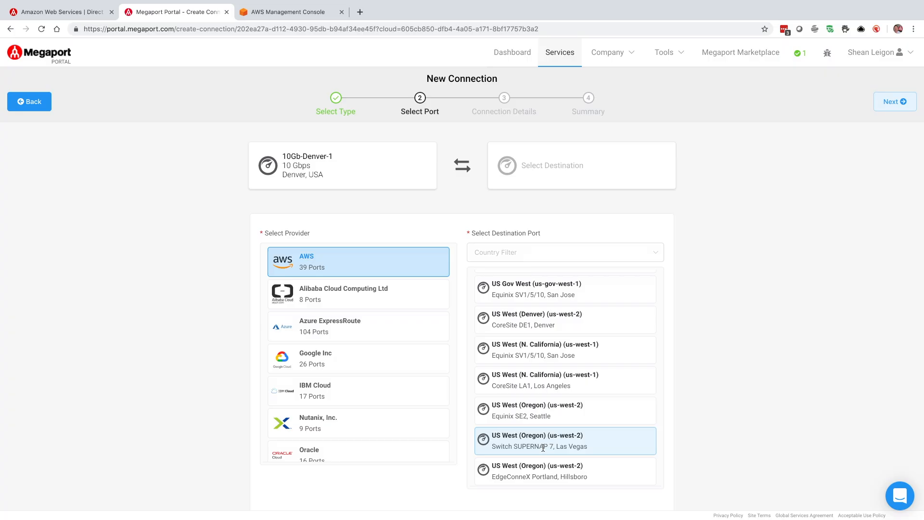
{"action": "scroll", "coordinate": [543, 448], "scroll_direction": "up", "scroll_amount": 2}
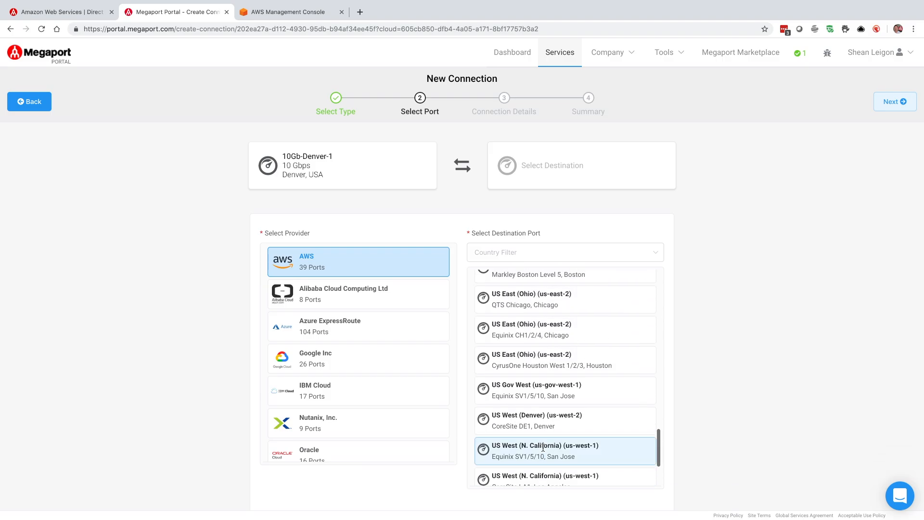
{"action": "scroll", "coordinate": [543, 448], "scroll_direction": "up", "scroll_amount": 3}
{"action": "scroll", "coordinate": [542, 448], "scroll_direction": "down", "scroll_amount": 4}
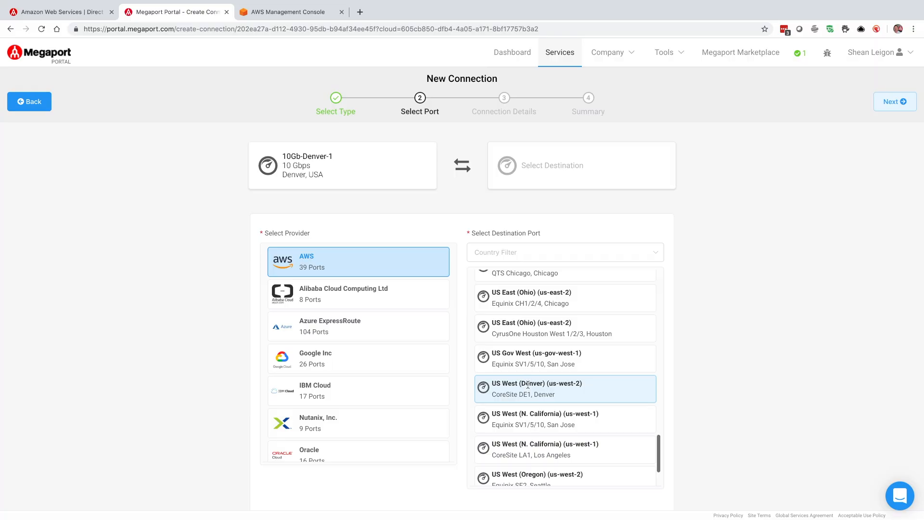
{"action": "left_click", "coordinate": [528, 385]}
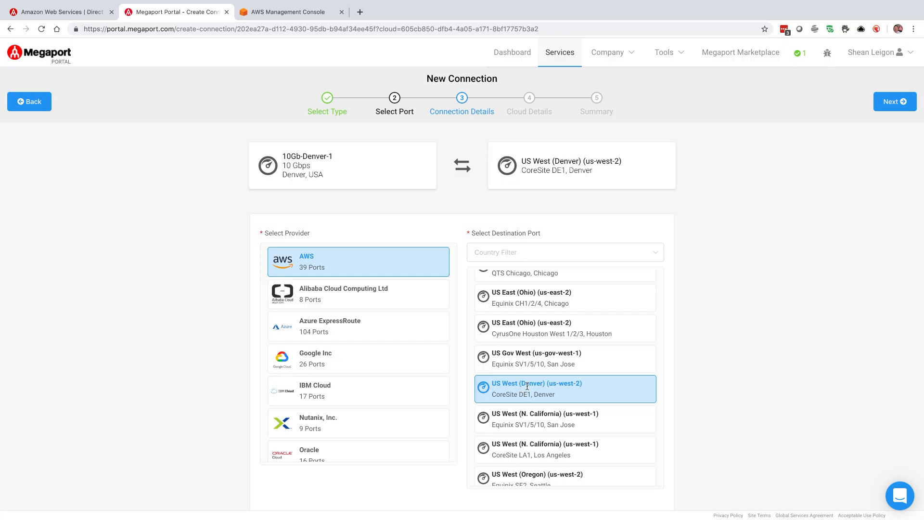
{"action": "left_click", "coordinate": [889, 102]}
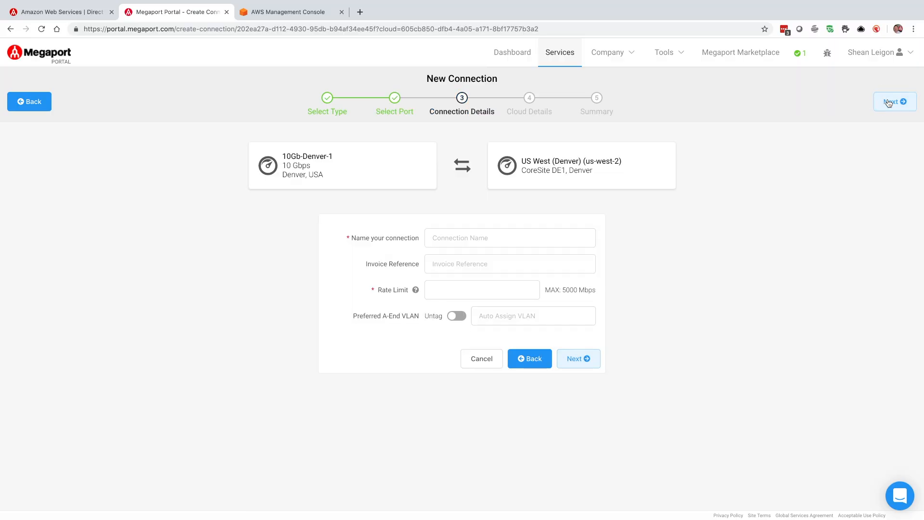
Step: Name the connection VXCtoAWS-USWest-2, set its rate limit to 1000 Mbps, and proceed to the cloud details
{"action": "left_click", "coordinate": [516, 236]}
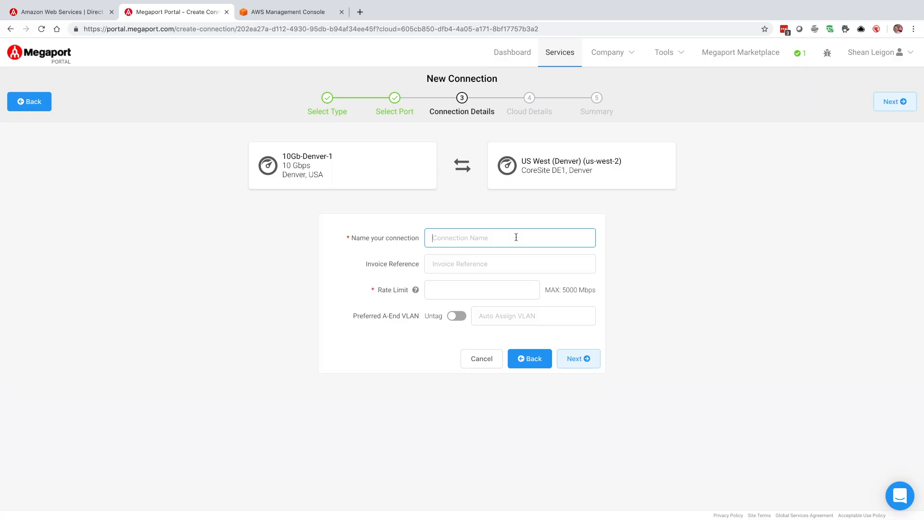
{"action": "type", "text": "VXCtoAWS-USWest-2"}
{"action": "left_click", "coordinate": [474, 267]}
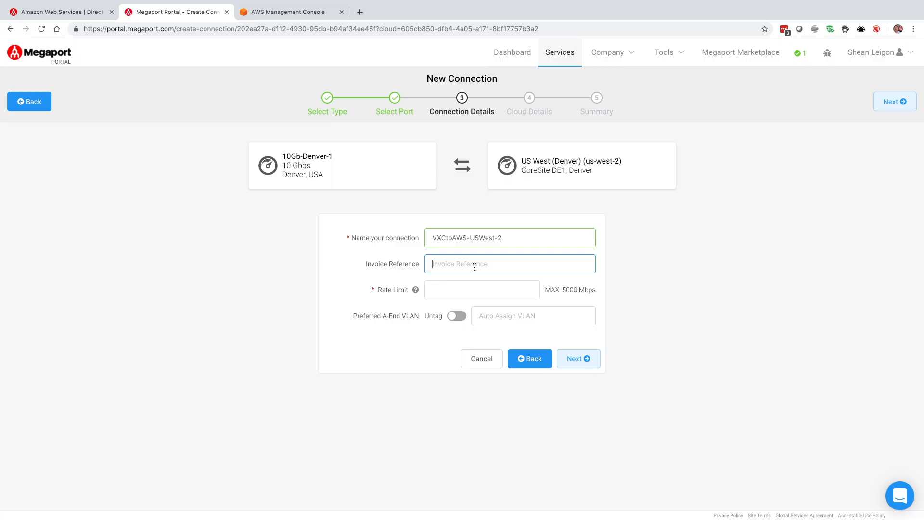
{"action": "left_click", "coordinate": [450, 289]}
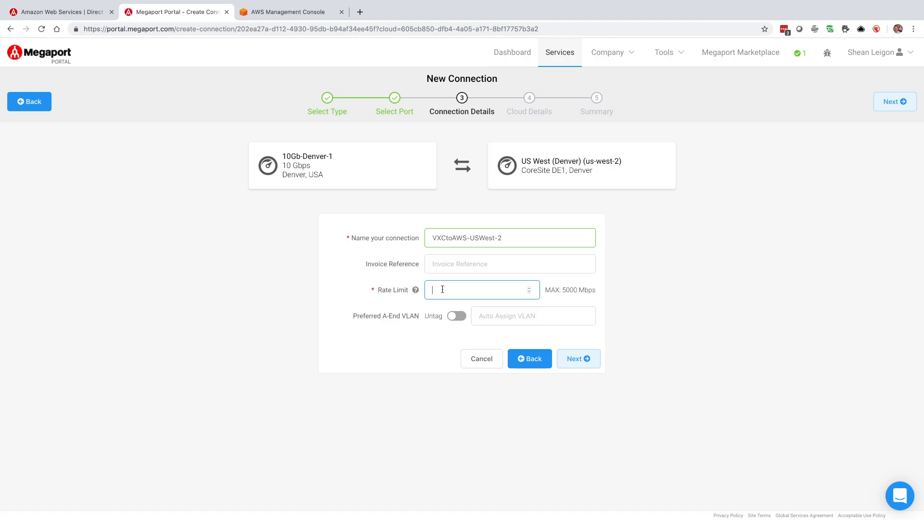
{"action": "type", "text": "1000"}
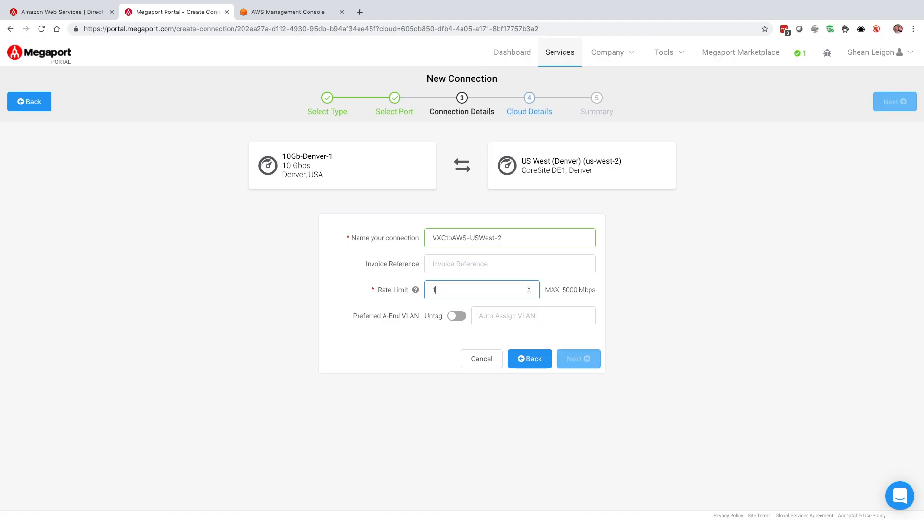
{"action": "left_click", "coordinate": [428, 339]}
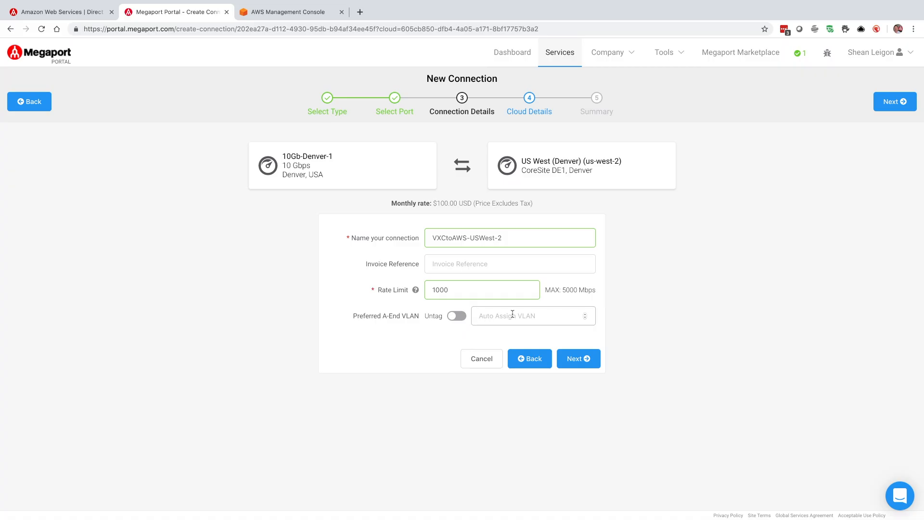
{"action": "left_click", "coordinate": [564, 362]}
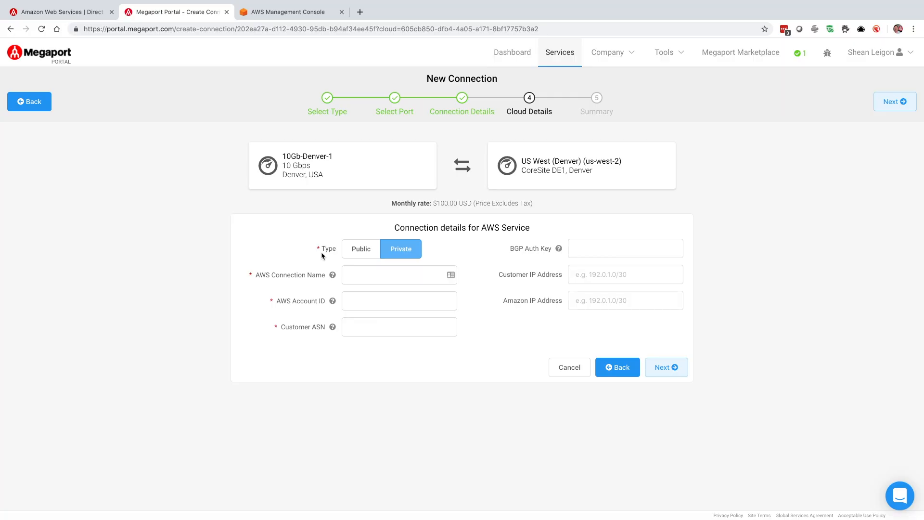
Step: View the Public type's options, return to the Private type, and name the AWS connection VXCtoAWS-USWest-2
{"action": "left_click", "coordinate": [366, 256]}
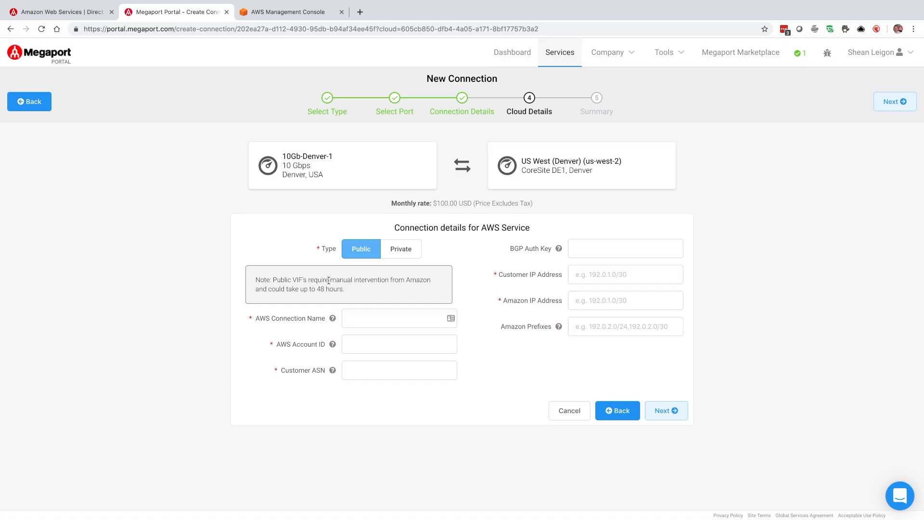
{"action": "left_click", "coordinate": [403, 249]}
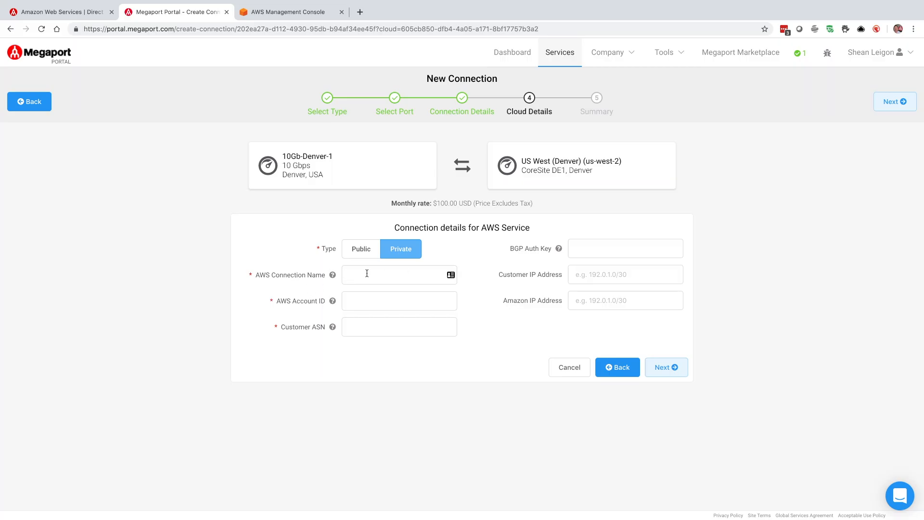
{"action": "left_click", "coordinate": [348, 272]}
{"action": "type", "text": "VXCtoAWS-USWest-2"}
Step: Copy the account ID from the AWS console's account settings into the Megaport connection's AWS Account ID field
{"action": "left_click", "coordinate": [376, 305]}
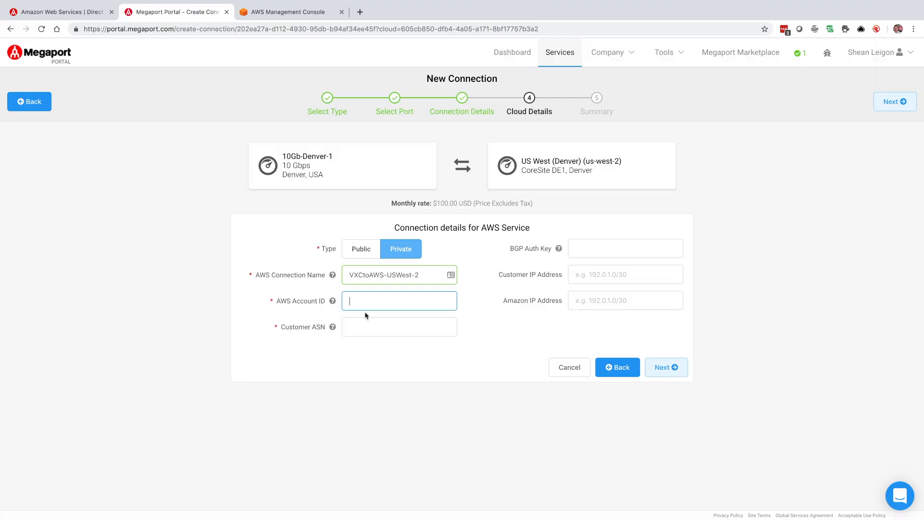
{"action": "left_click", "coordinate": [266, 21]}
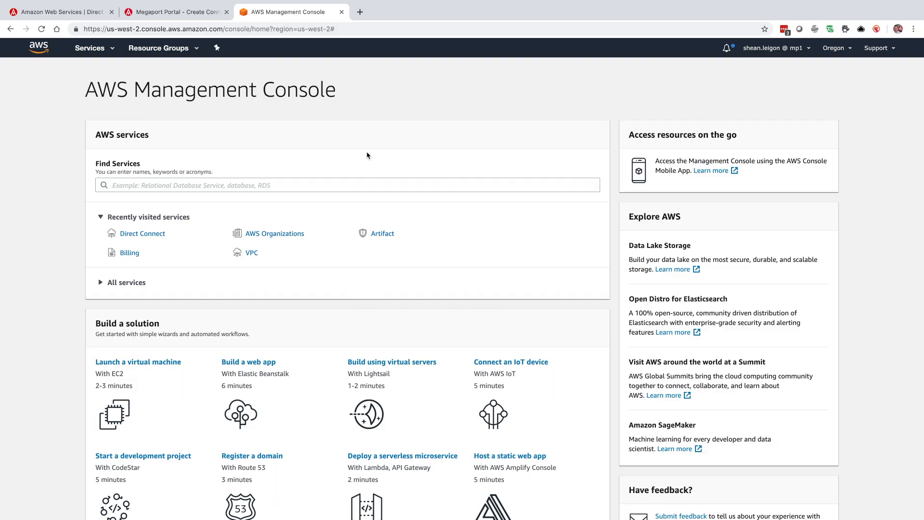
{"action": "left_click", "coordinate": [782, 49]}
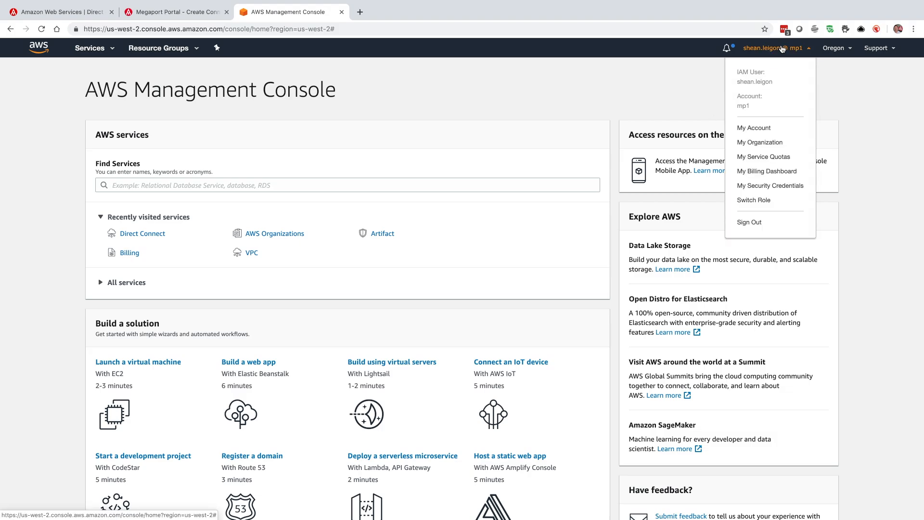
{"action": "left_click", "coordinate": [745, 128]}
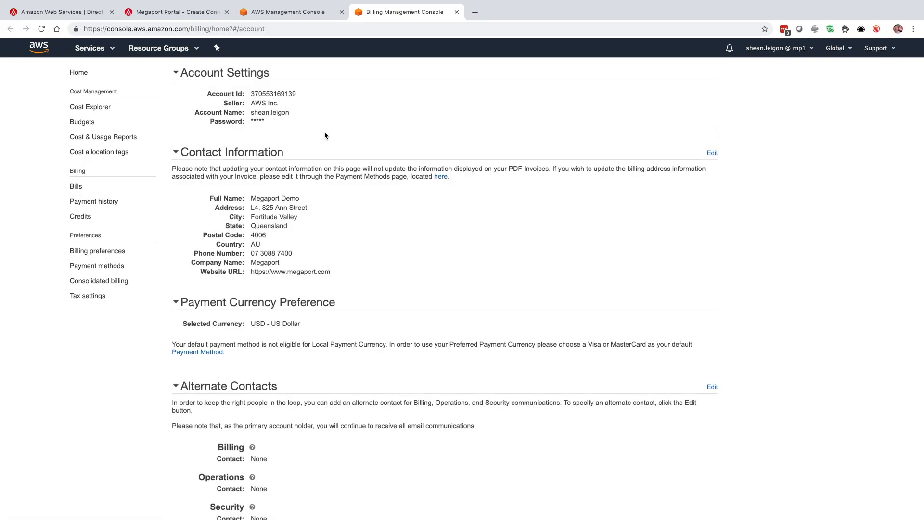
{"action": "left_click_drag", "start_coordinate": [298, 94], "coordinate": [249, 91]}
{"action": "key", "text": "super+c"}
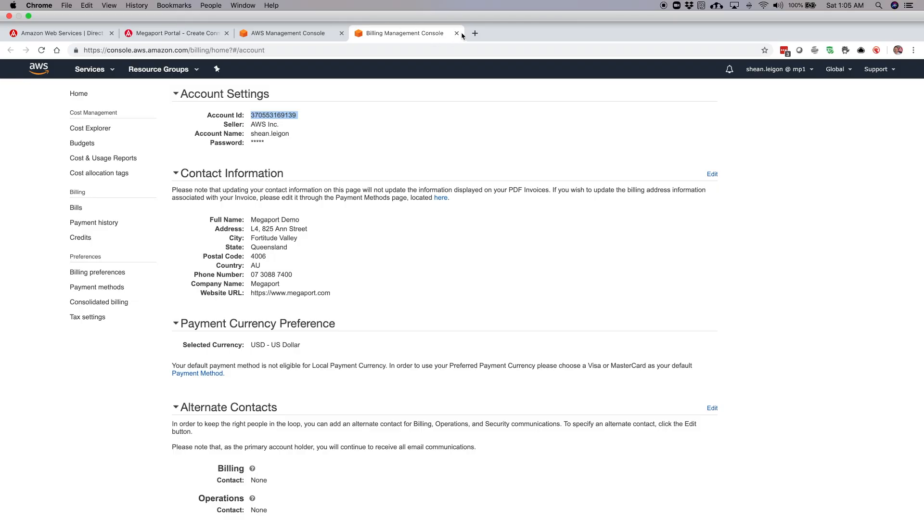
{"action": "left_click", "coordinate": [456, 33]}
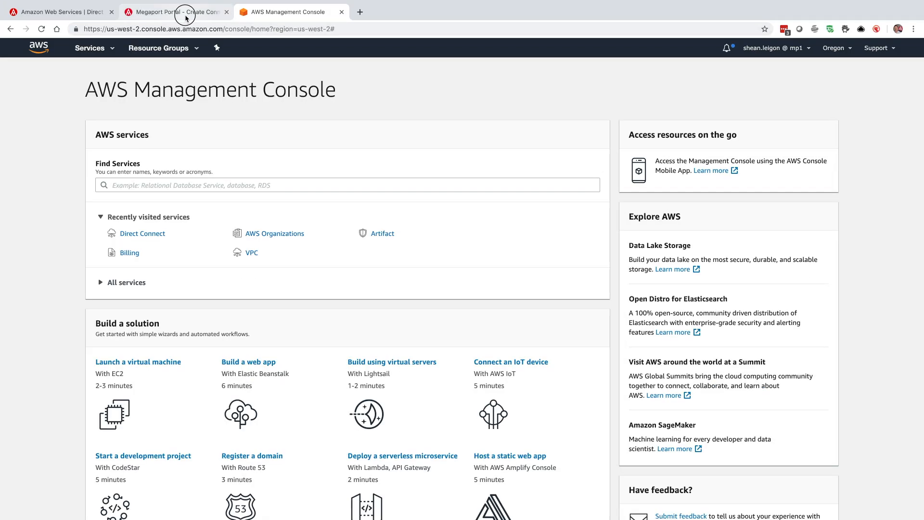
{"action": "left_click", "coordinate": [186, 13]}
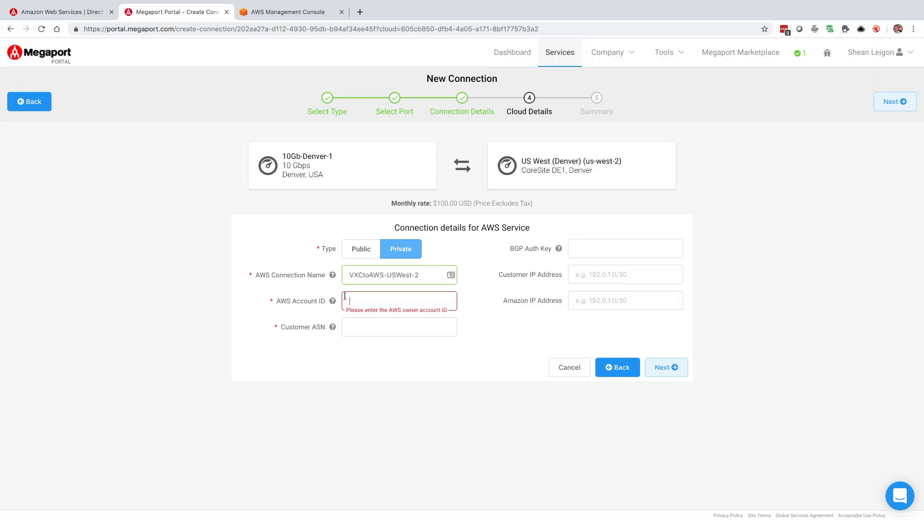
{"action": "key", "text": "super+v"}
Step: Set the customer ASN to 65100 and add the VXC after expanding the AWS cloud details in the summary
{"action": "left_click", "coordinate": [388, 324]}
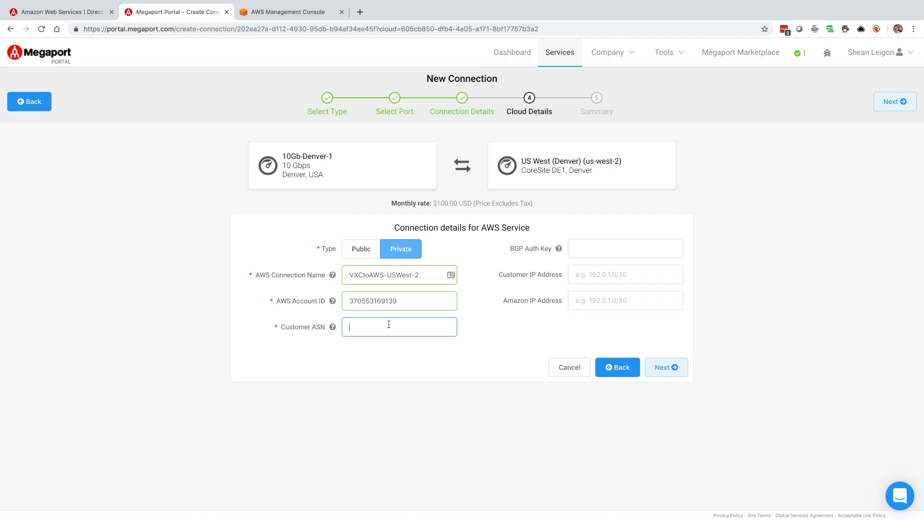
{"action": "type", "text": "65100"}
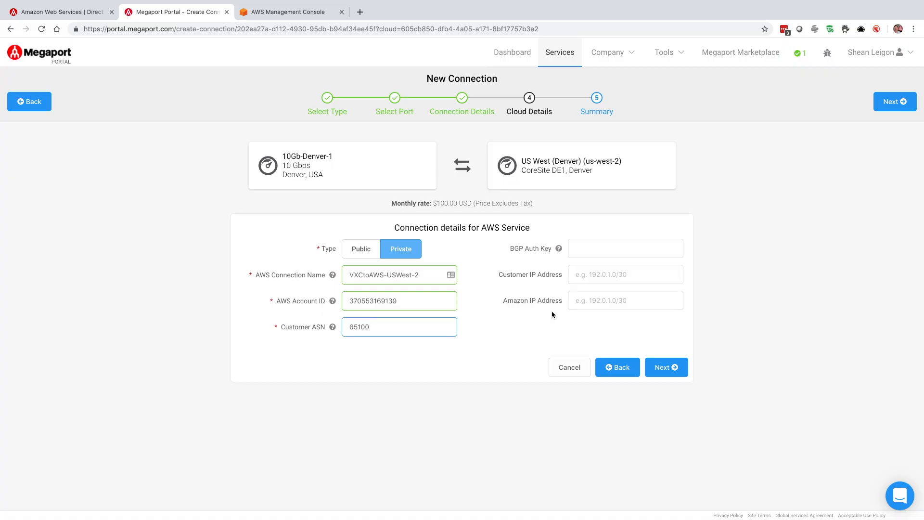
{"action": "left_click", "coordinate": [676, 375]}
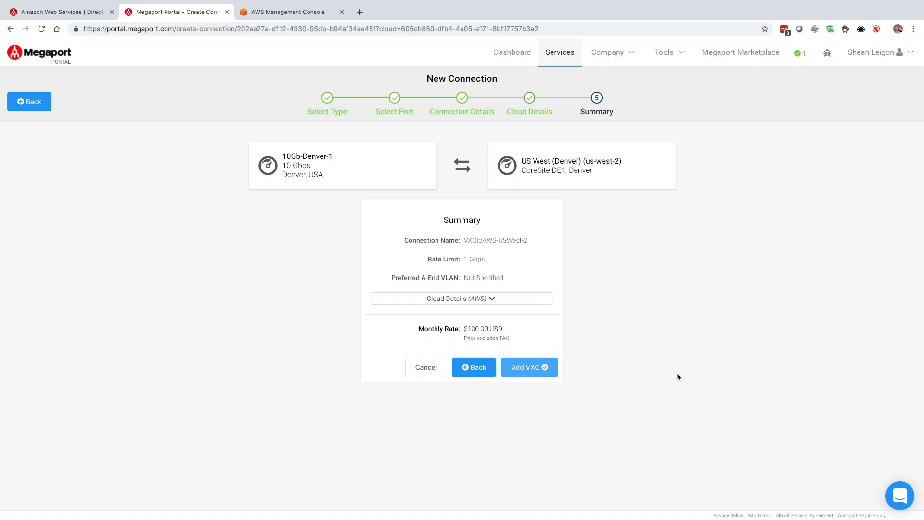
{"action": "left_click", "coordinate": [469, 303]}
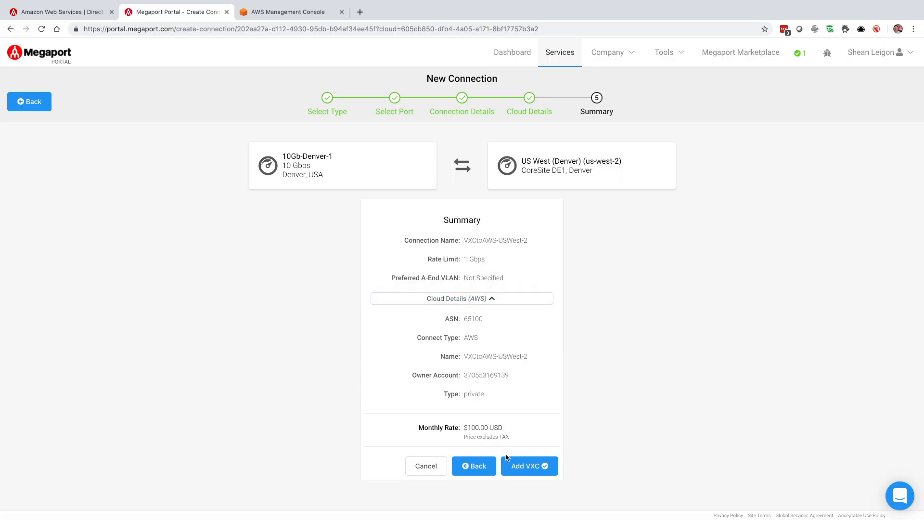
{"action": "left_click", "coordinate": [519, 468]}
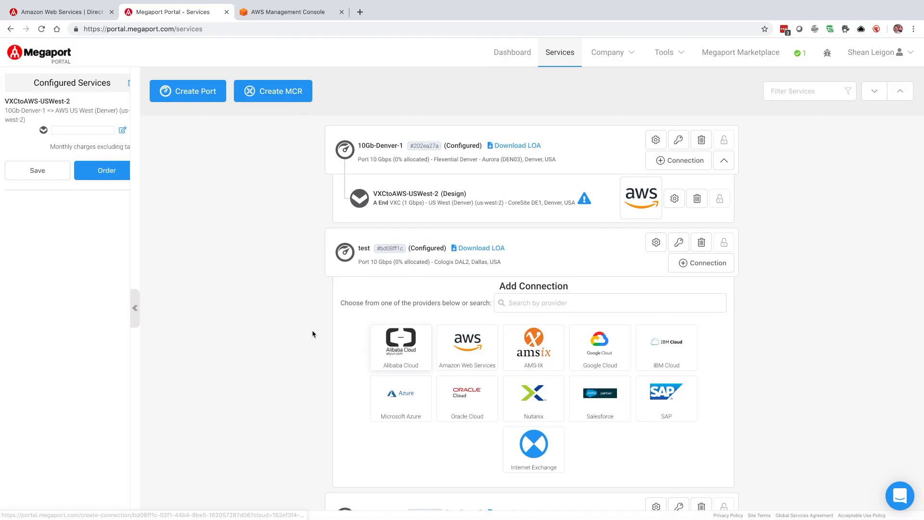
Step: Order the configured VXCtoAWS-USWest-2 service and confirm the order
{"action": "left_click", "coordinate": [107, 174]}
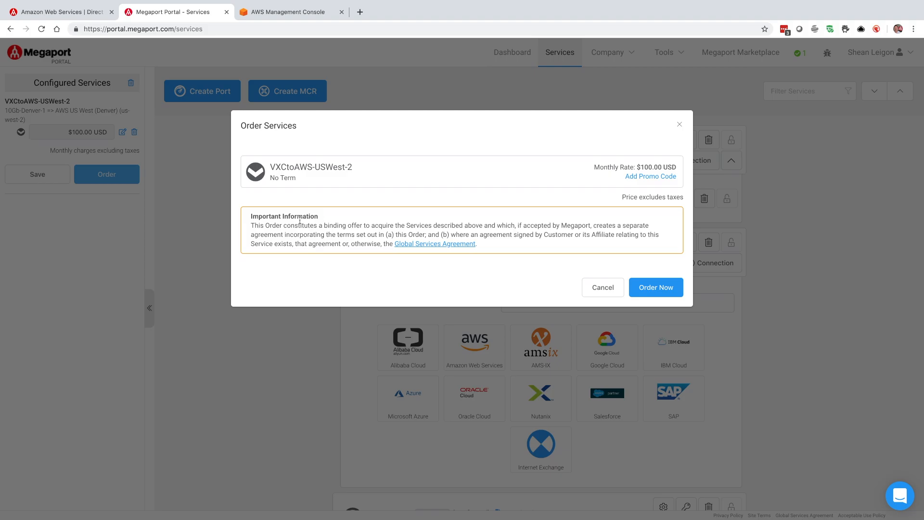
{"action": "left_click", "coordinate": [649, 284]}
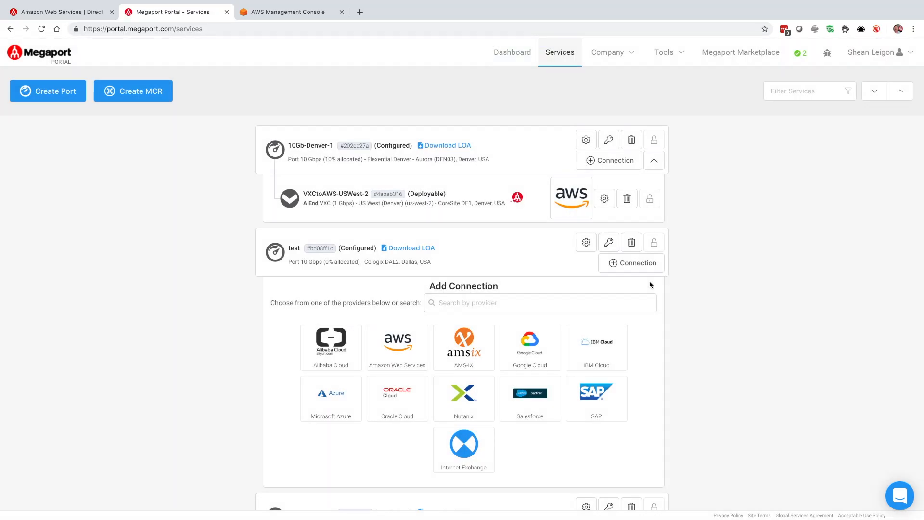
Step: Filter the services list by Denver to check the ordered connection under the 10Gb-Denver-1 port
{"action": "left_click", "coordinate": [780, 91]}
{"action": "type", "text": "DEn"}
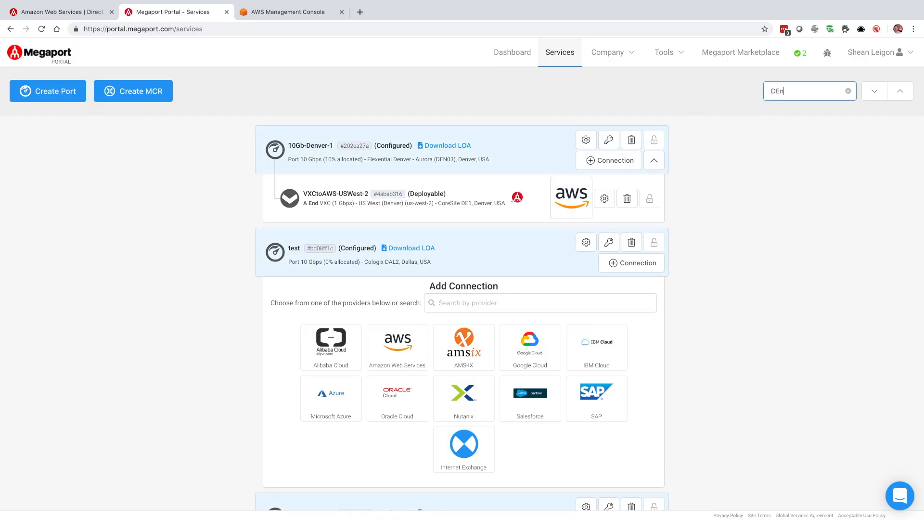
{"action": "type", "text": "ver"}
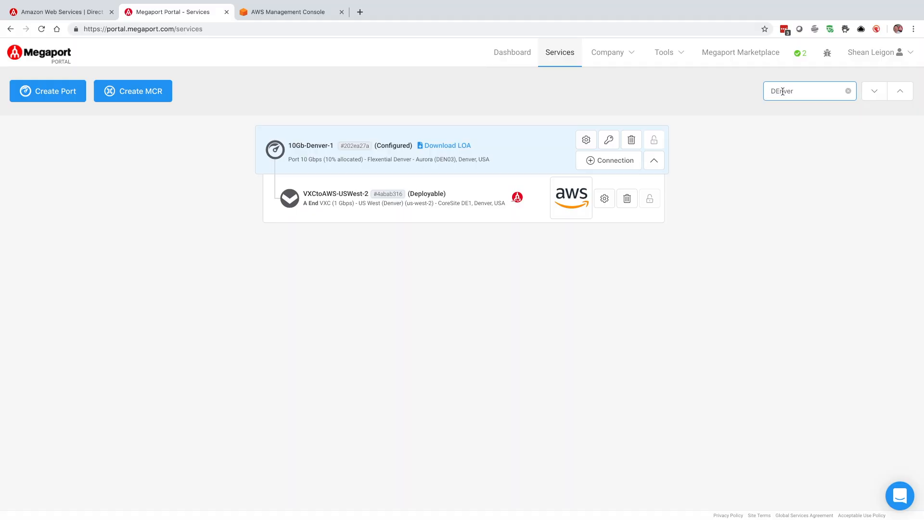
{"action": "type", "text": "0"}
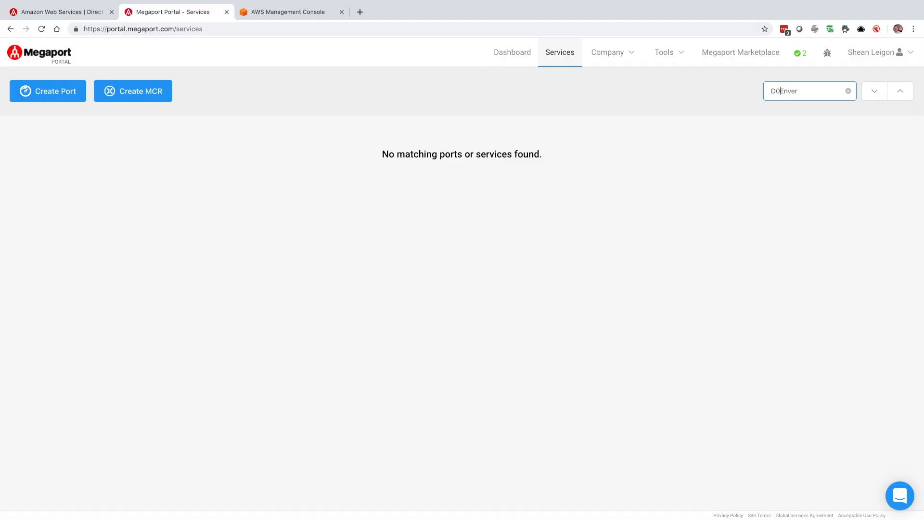
{"action": "key", "text": "BackSpace"}
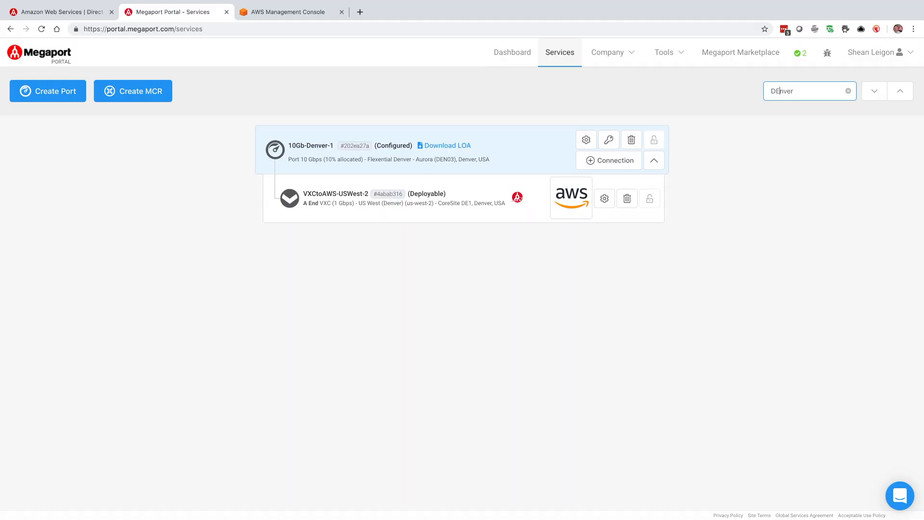
{"action": "key", "text": "Delete"}
{"action": "type", "text": "e"}
Step: Switch to the AWS Management Console, search the services for DirectCon, and open Direct Connect
{"action": "left_click", "coordinate": [283, 21]}
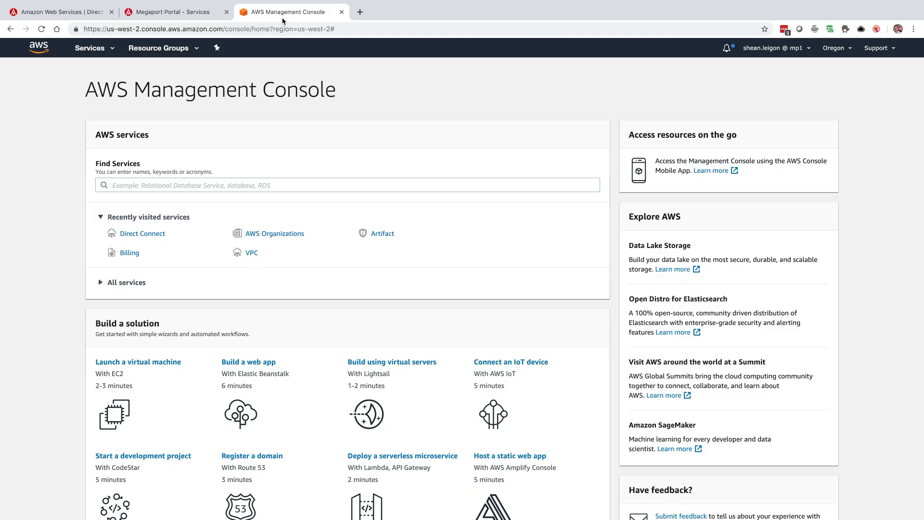
{"action": "left_click", "coordinate": [156, 186]}
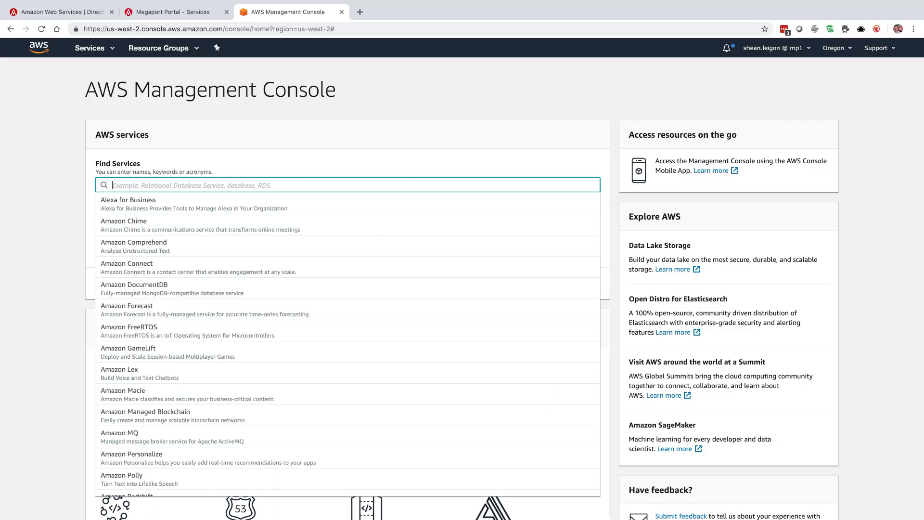
{"action": "type", "text": "DirectCon"}
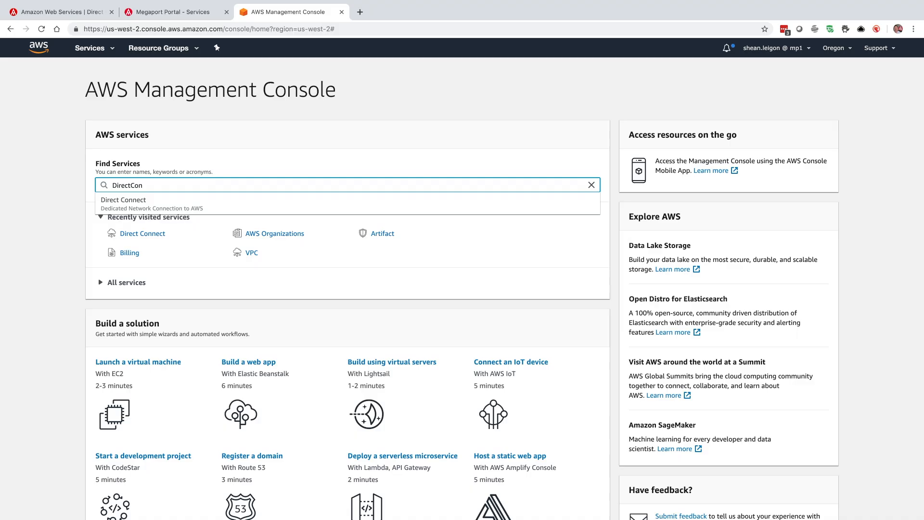
{"action": "left_click", "coordinate": [155, 202]}
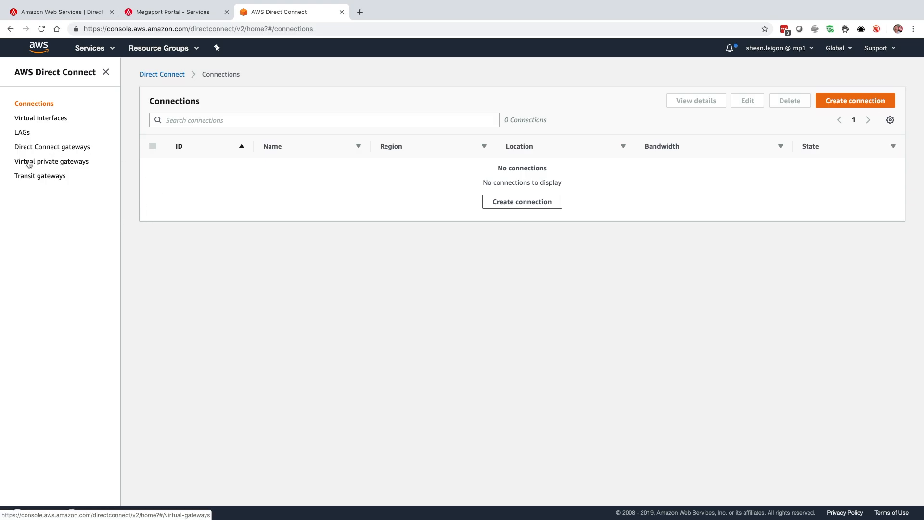
Step: Search the Direct Connect gateways for DXGW1 and view the details of the KB DXGW1 gateway
{"action": "left_click", "coordinate": [41, 150]}
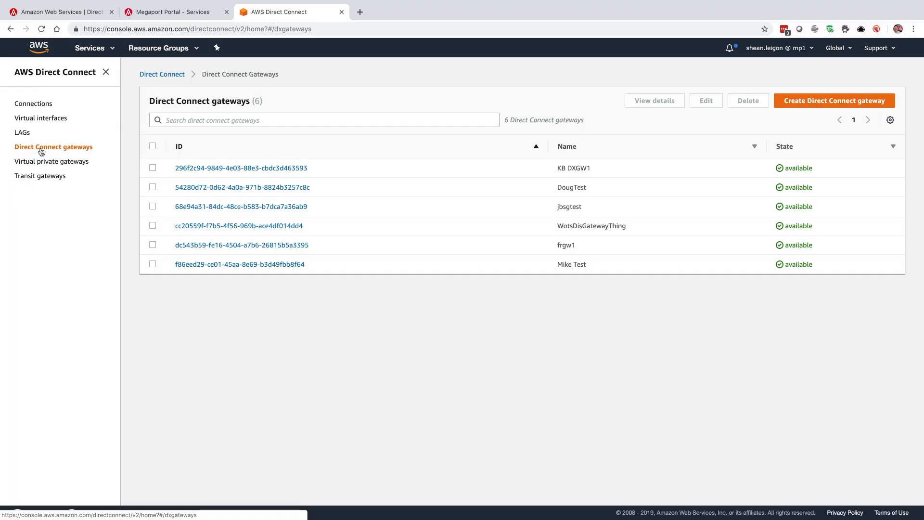
{"action": "left_click", "coordinate": [193, 119]}
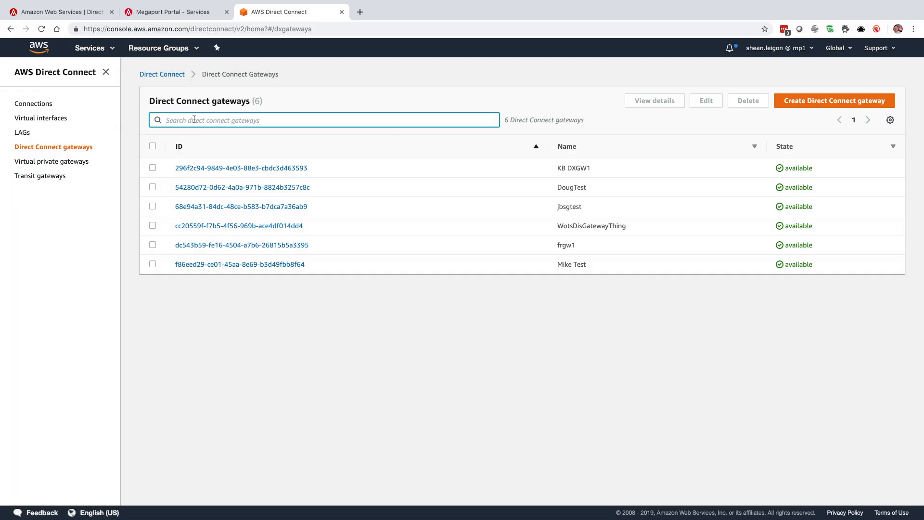
{"action": "type", "text": "DXGW1"}
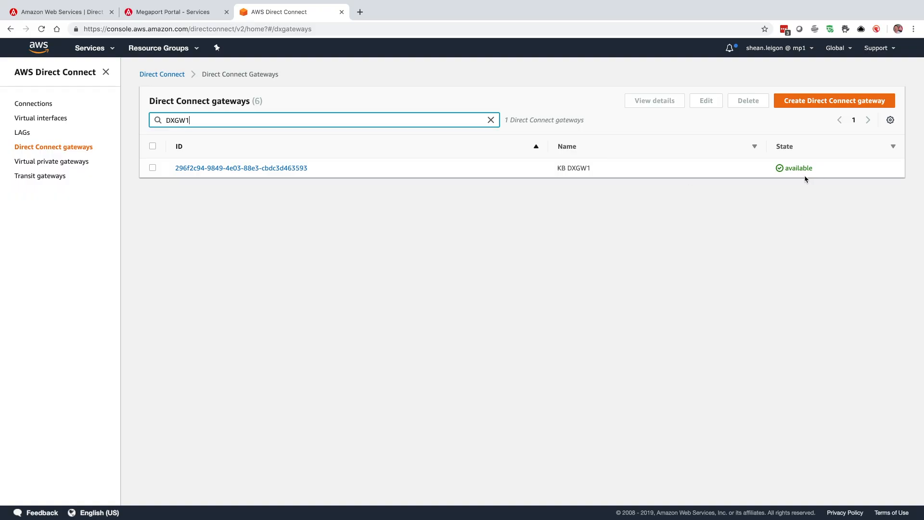
{"action": "left_click", "coordinate": [208, 173]}
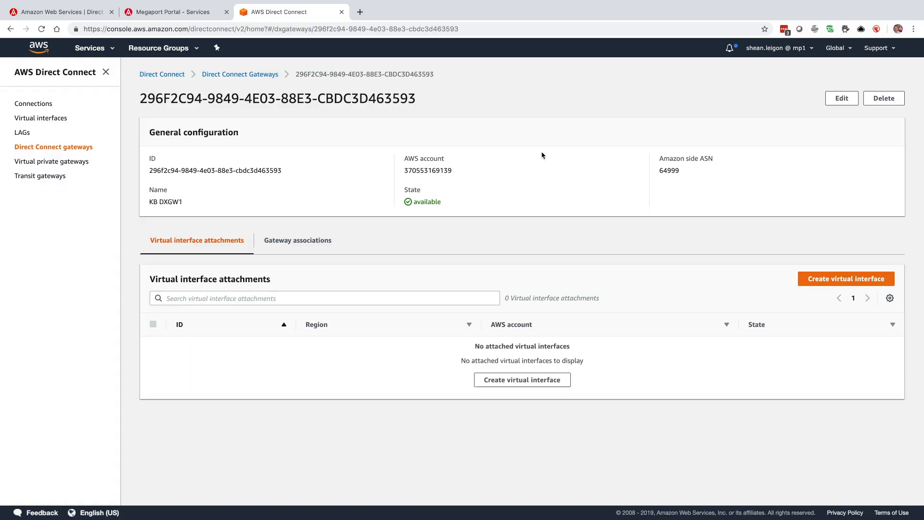
Step: Search the Direct Connect virtual interfaces for vxc and open the details of VXCtoAWS-USWest-2
{"action": "left_click", "coordinate": [46, 119]}
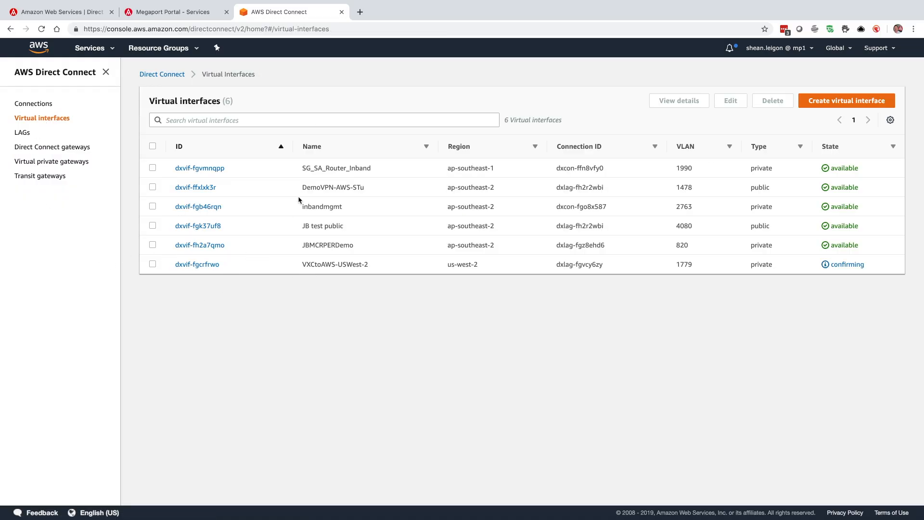
{"action": "left_click", "coordinate": [248, 118]}
{"action": "type", "text": "vxc"}
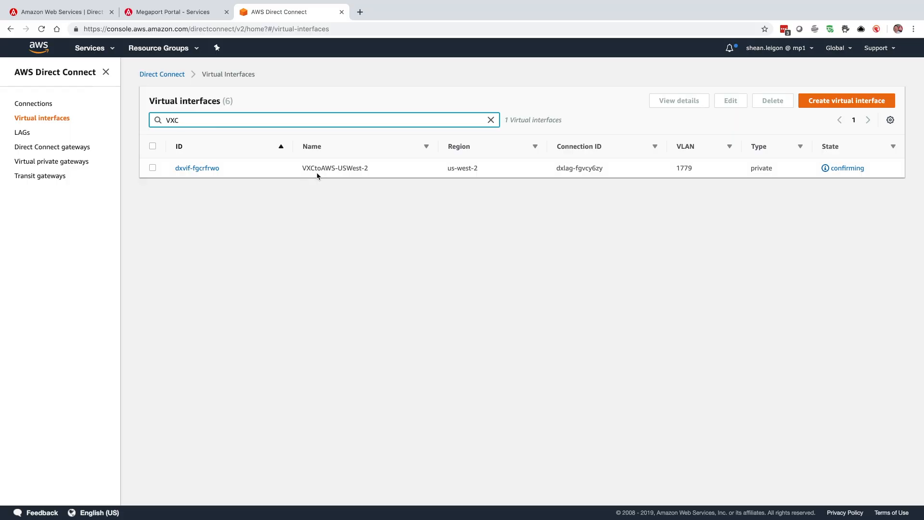
{"action": "left_click", "coordinate": [189, 169]}
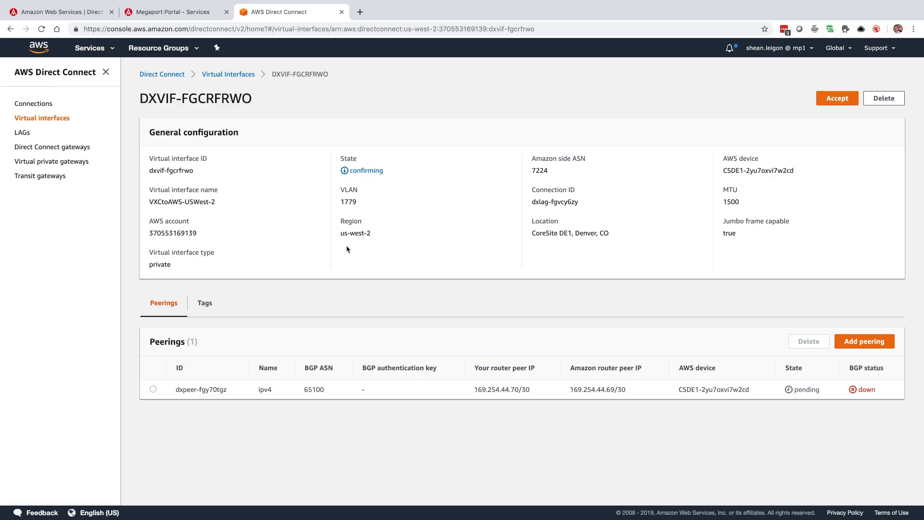
Step: Accept the virtual interface with the Direct Connect gateway type, attaching it to the KB DXGW1 gateway
{"action": "left_click", "coordinate": [839, 101]}
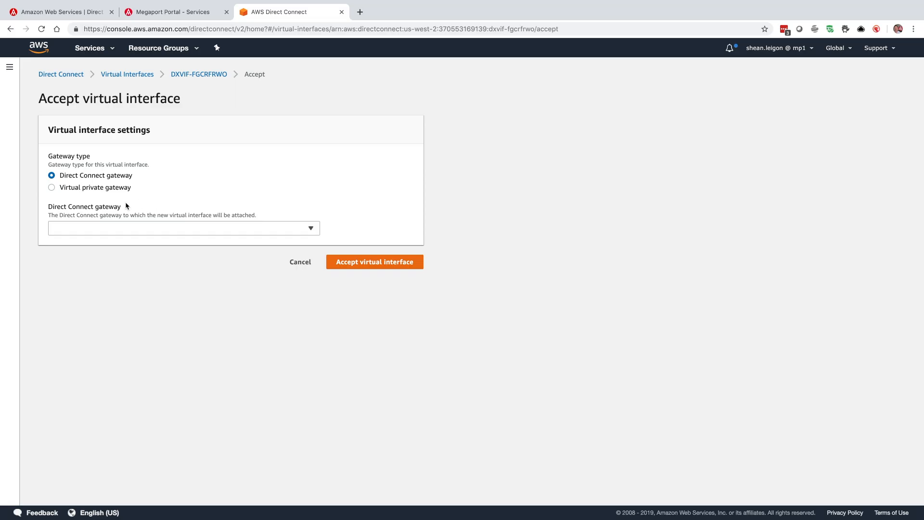
{"action": "left_click", "coordinate": [88, 229]}
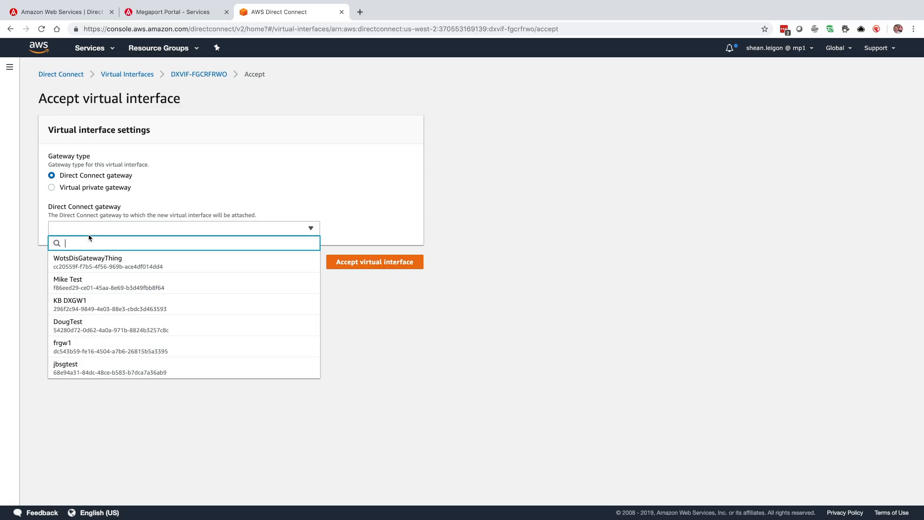
{"action": "left_click", "coordinate": [69, 308]}
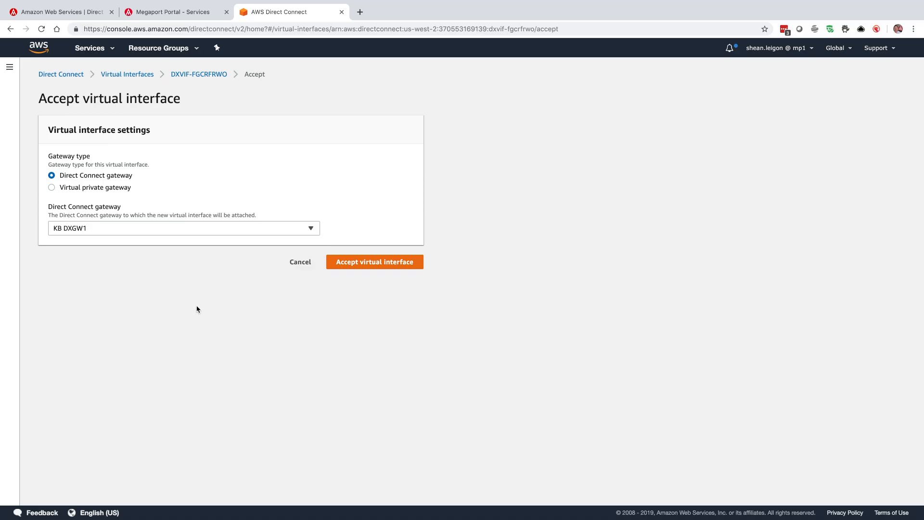
{"action": "left_click", "coordinate": [354, 262]}
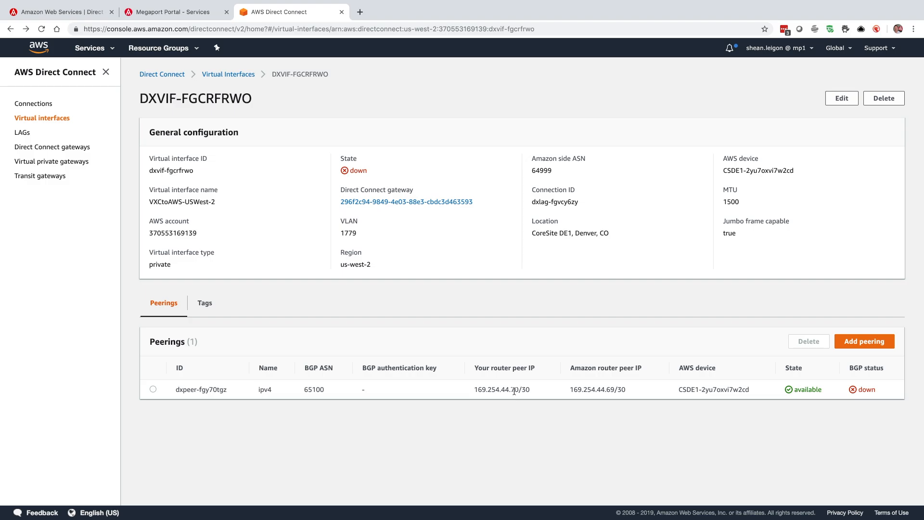
Step: Switch to the Megaport portal, review the VXCtoAWS-USWest-2 connection settings and its AWS details after acknowledging the editing notice, and close them
{"action": "left_click", "coordinate": [158, 16]}
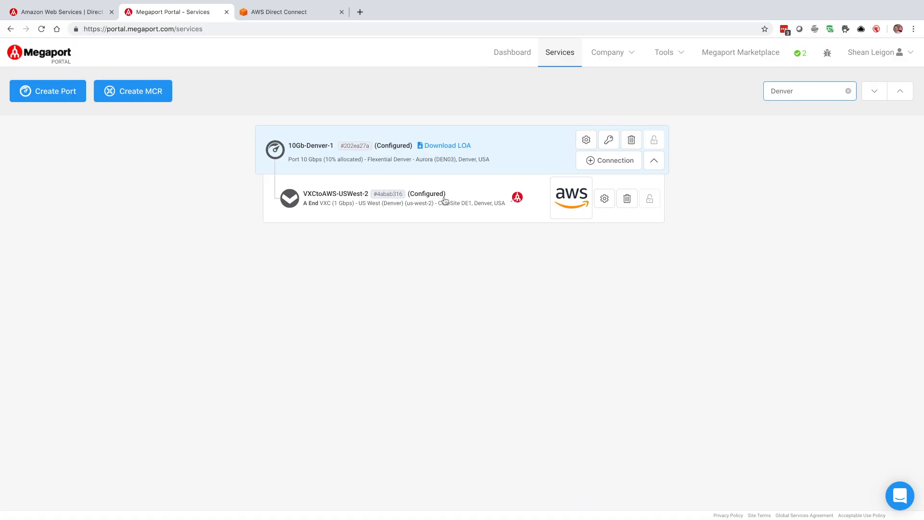
{"action": "left_click", "coordinate": [295, 200]}
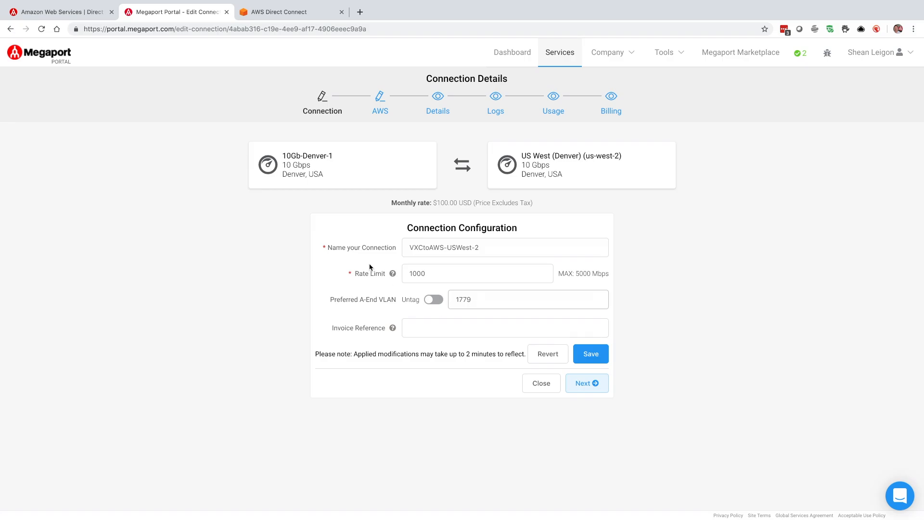
{"action": "left_click", "coordinate": [380, 107]}
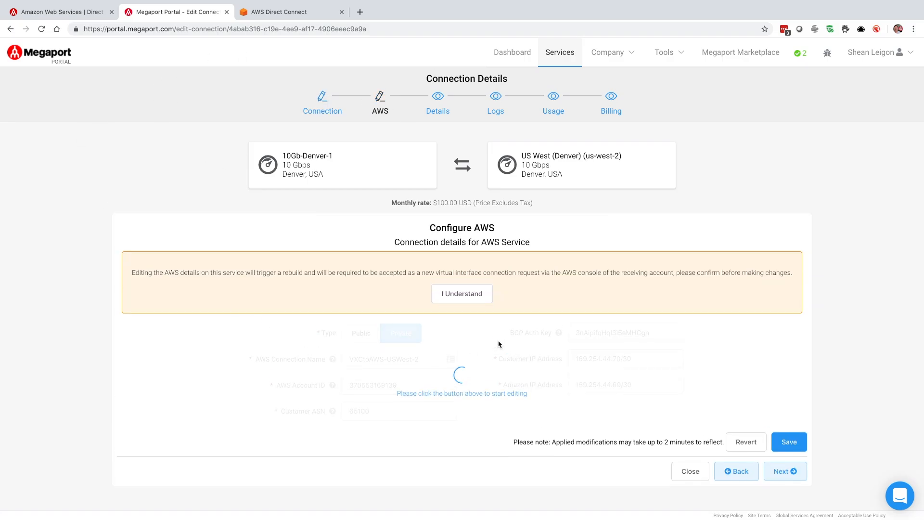
{"action": "left_click", "coordinate": [454, 302]}
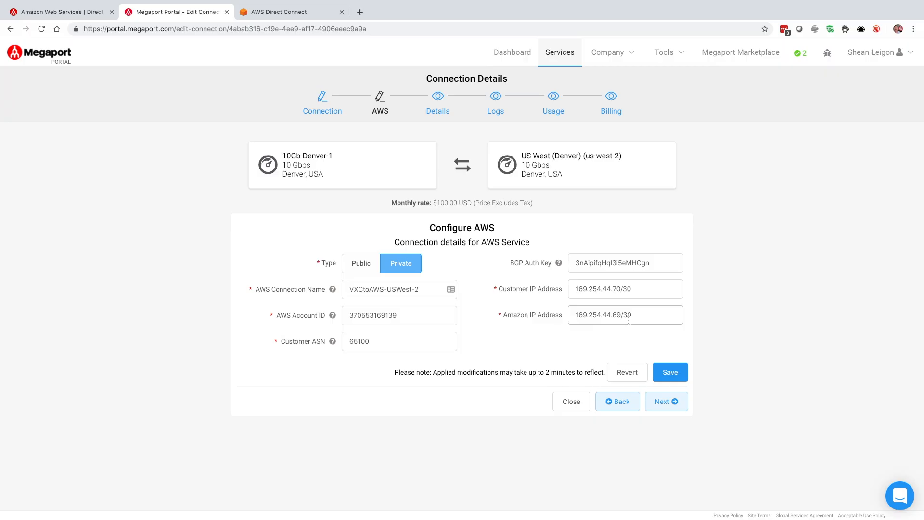
{"action": "left_click", "coordinate": [571, 401]}
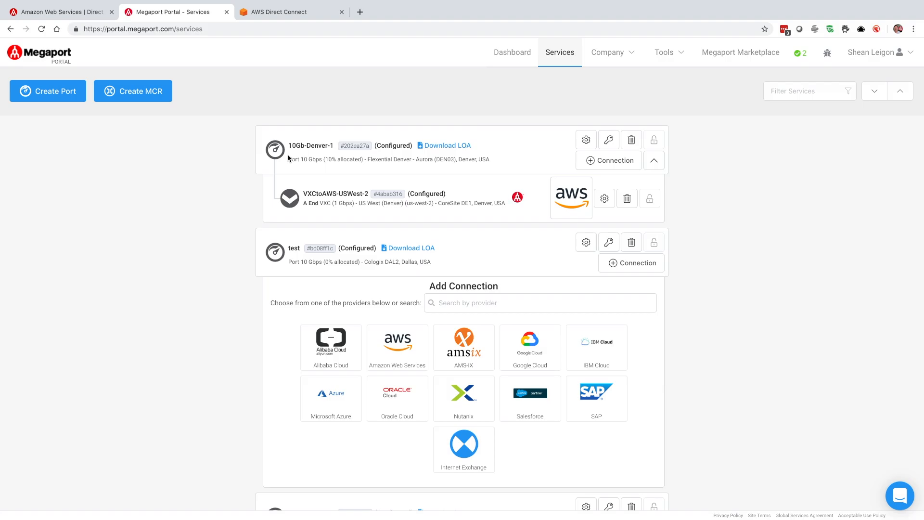
{"action": "left_click", "coordinate": [683, 57]}
{"action": "mouse_move", "coordinate": [291, 5]}
{"action": "key", "text": "super+Tab"}
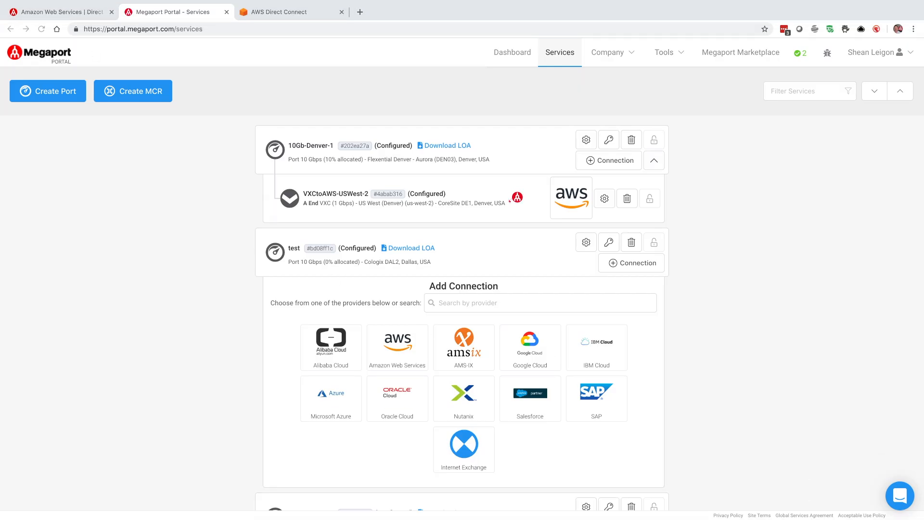